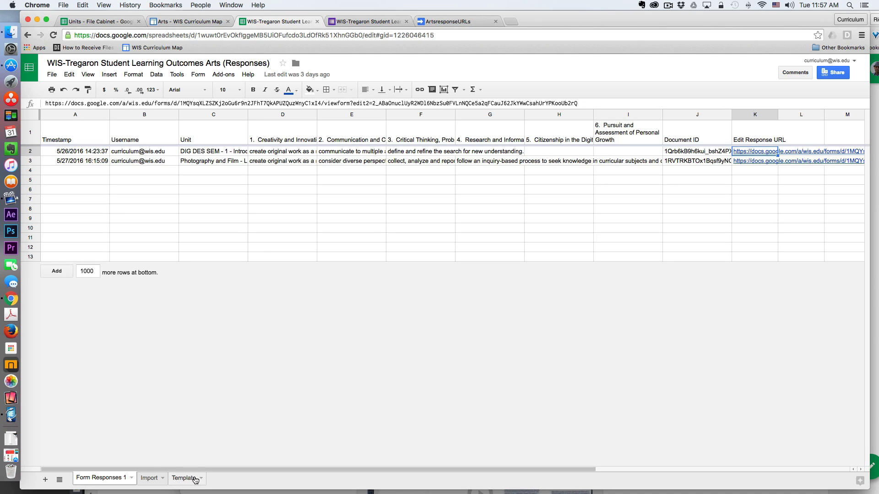
Open the prefilled form link from the SubmitOutcomes cell in row 3 of the Import sheet and review the form's fields.
click(151, 478)
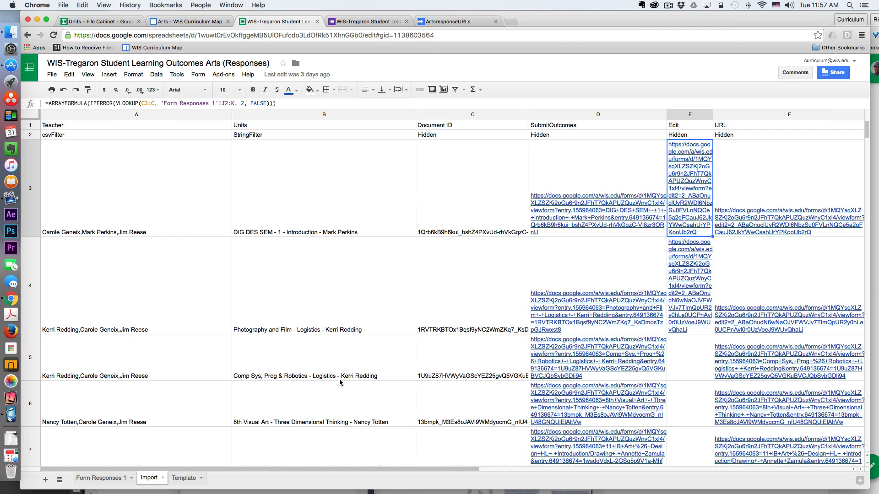
click(588, 178)
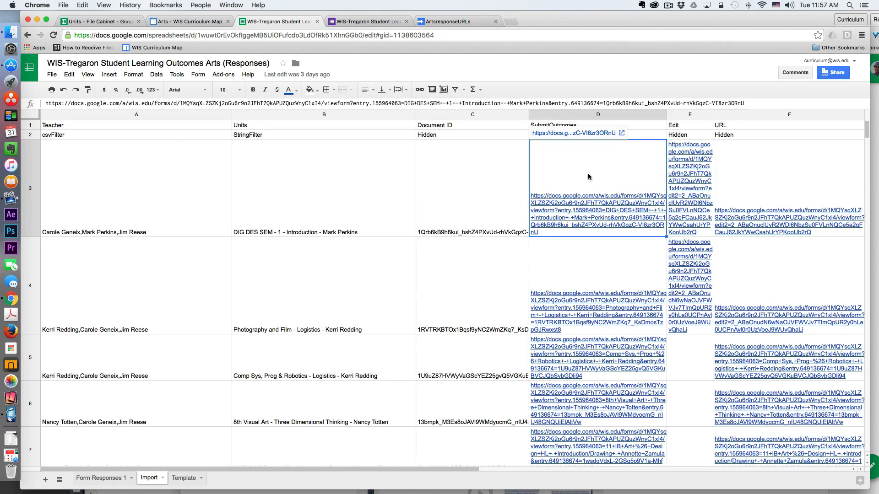
click(582, 133)
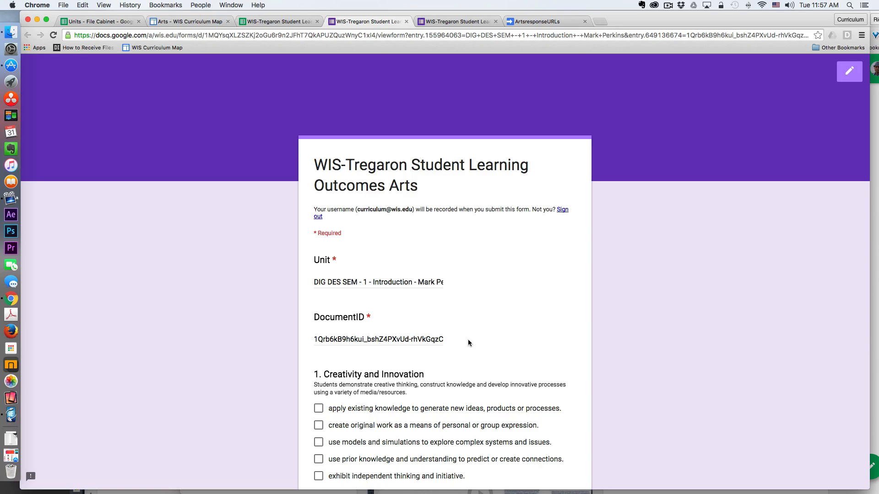
scroll(468, 342, down, 8)
scroll(468, 342, up, 10)
Return to the responses spreadsheet and inspect the whole lookup formula in Edit cell E3 of the Import sheet.
click(295, 21)
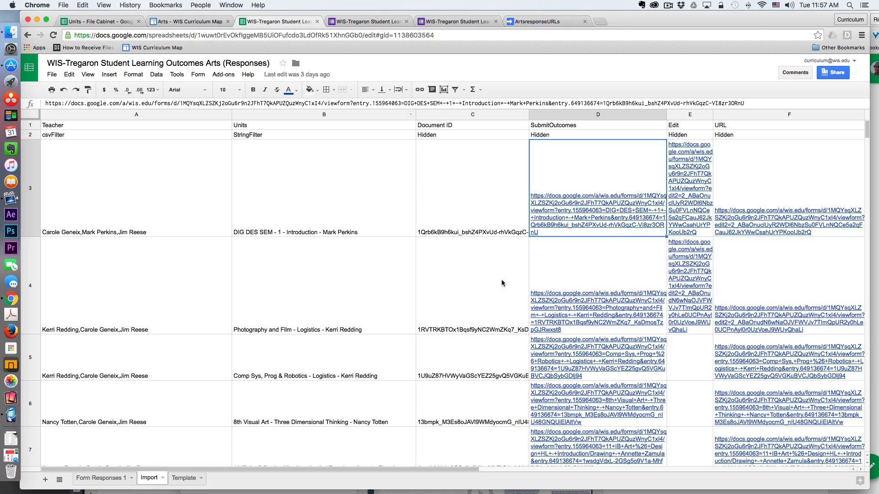
click(628, 230)
mouse_move(693, 182)
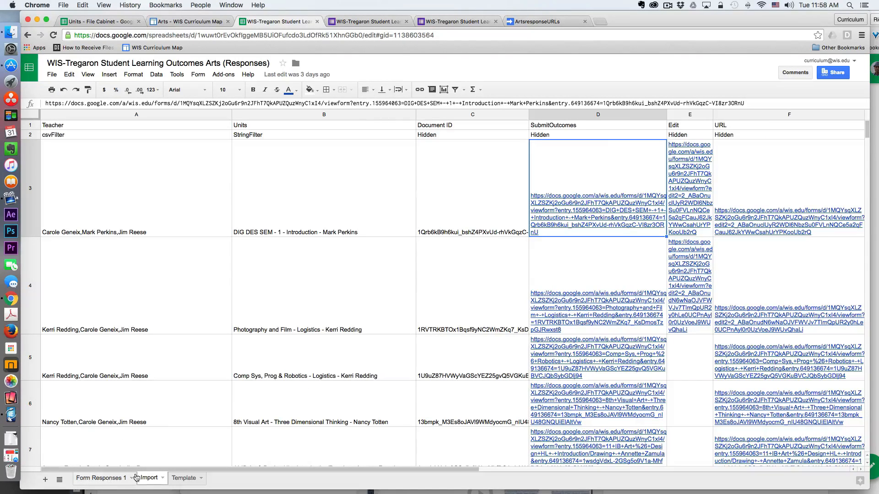
click(699, 194)
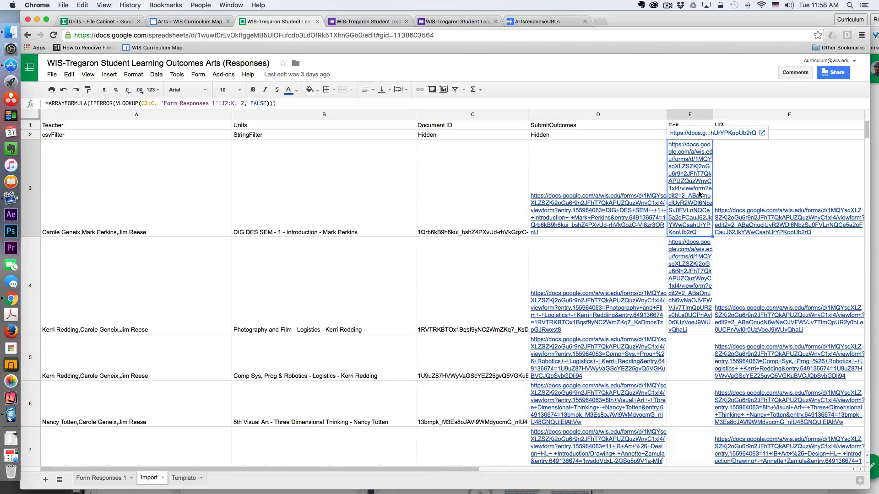
click(280, 104)
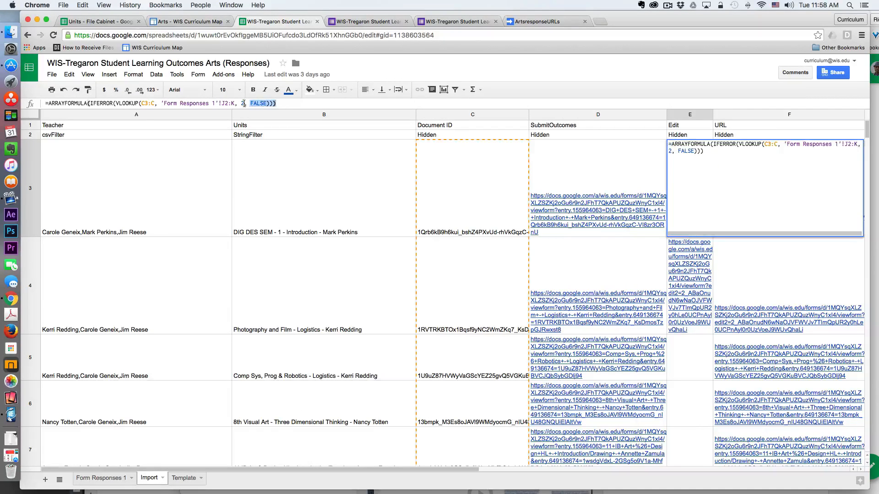
shift+click(40, 105)
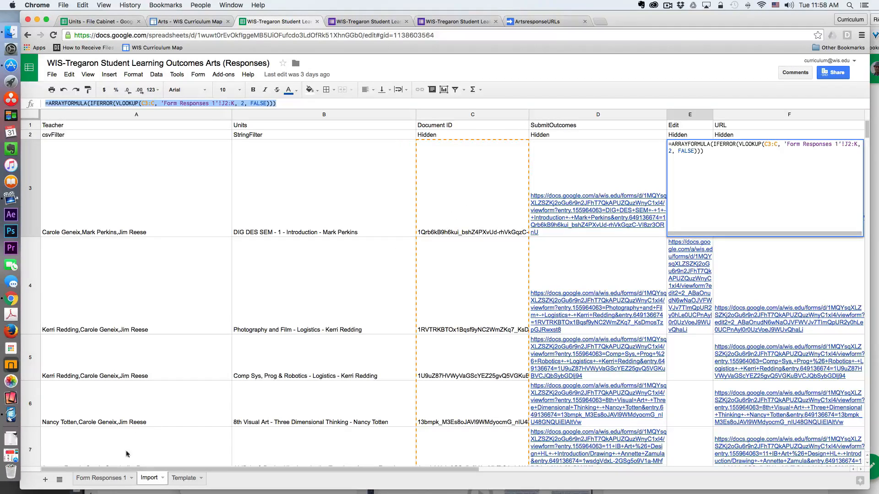
Check the Document ID and Edit Response URL columns on the Form Responses 1 sheet and return to the Import sheet.
click(102, 478)
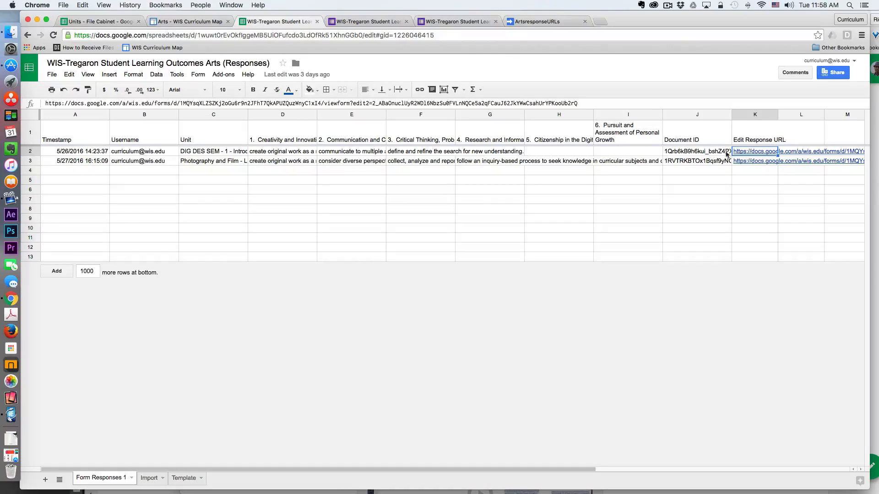
mouse_move(762, 154)
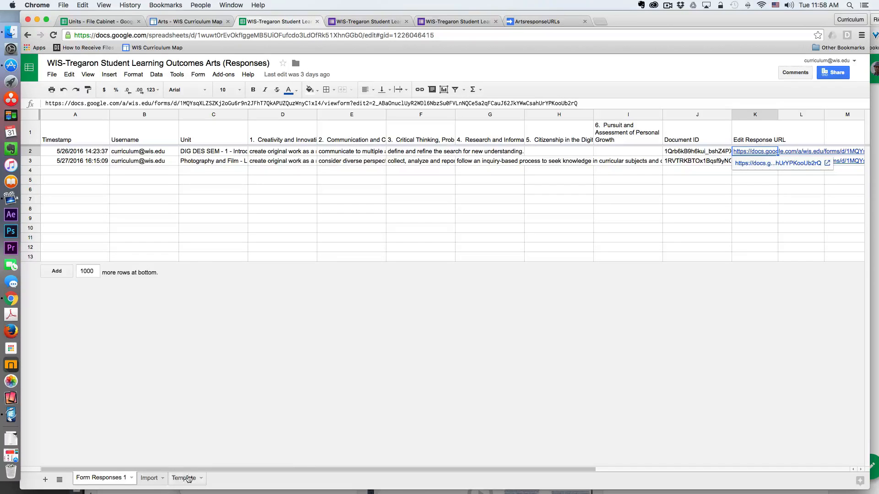
click(151, 479)
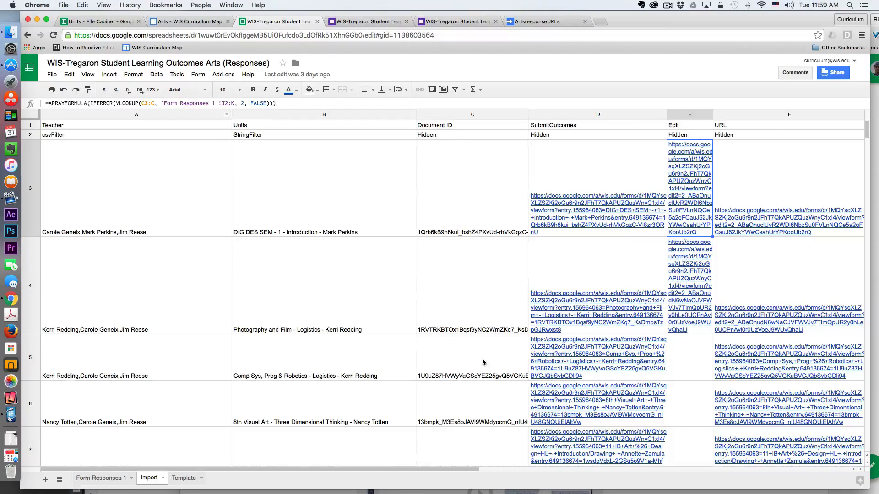
Examine the range, column index and FALSE arguments of the VLOOKUP in E3, and compare E3 with Edit cell E5.
click(163, 103)
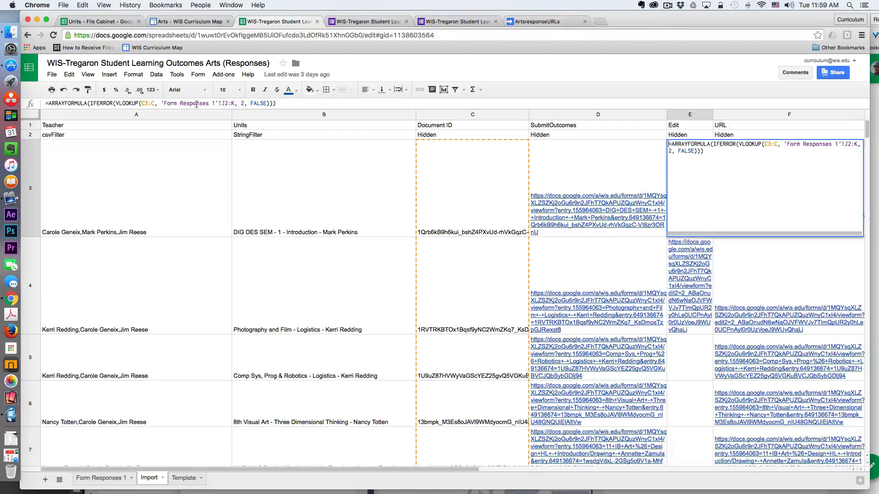
click(242, 103)
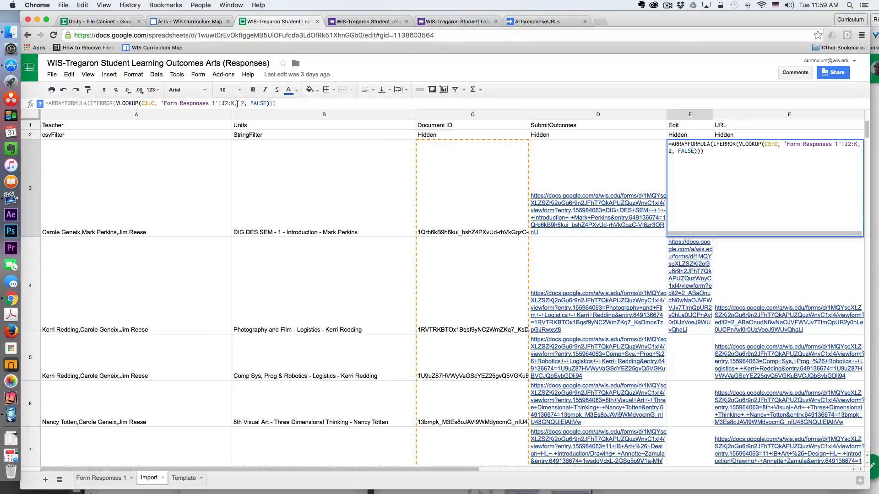
drag(250, 104, 264, 104)
click(252, 103)
click(283, 105)
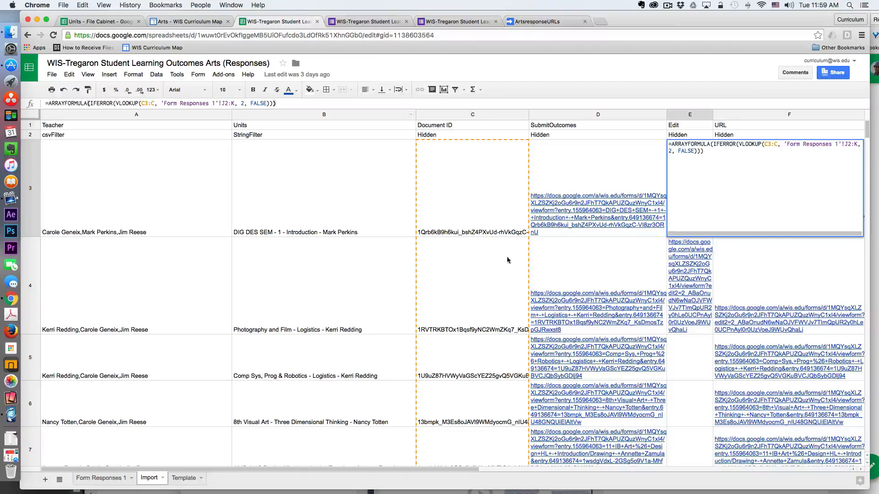
click(685, 357)
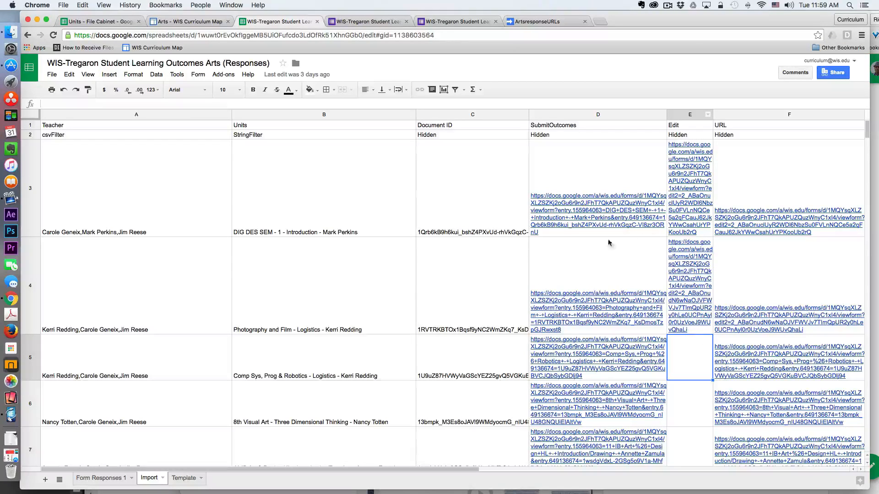
click(684, 175)
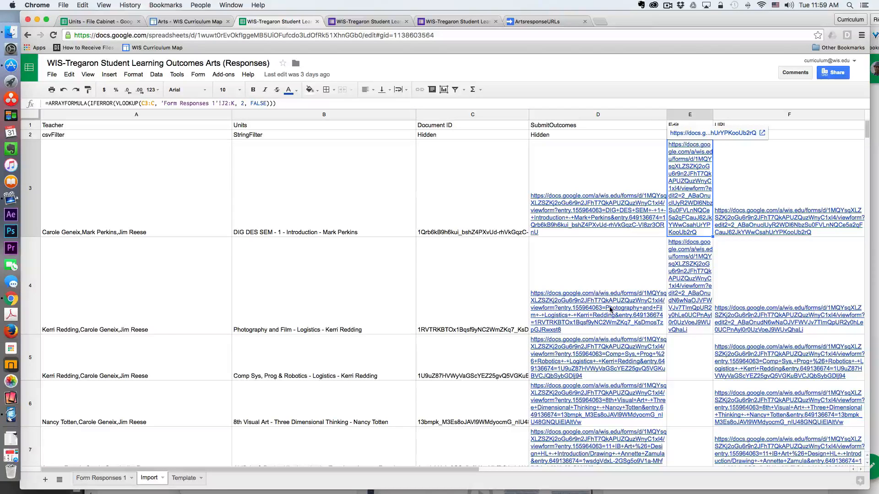
Inspect the array formula in URL cell F3 and compare the submit, edit and URL links in rows 3 and 4.
scroll(609, 306, right, 5)
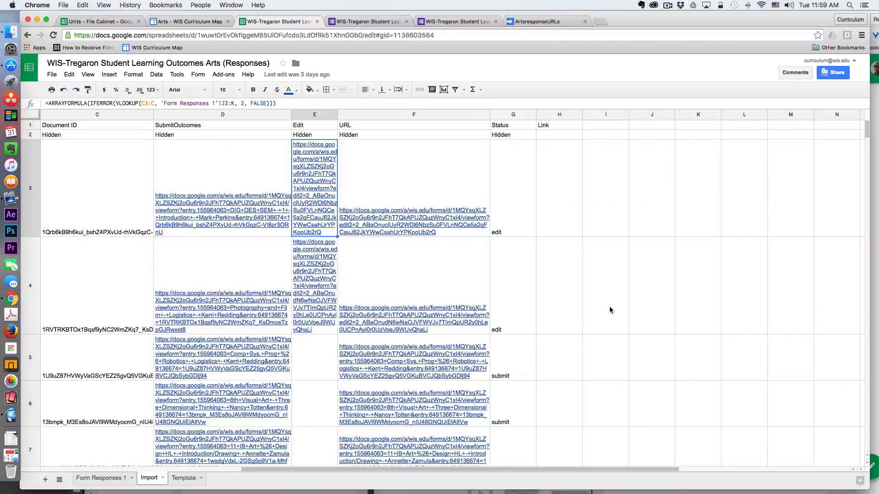
click(401, 125)
click(413, 178)
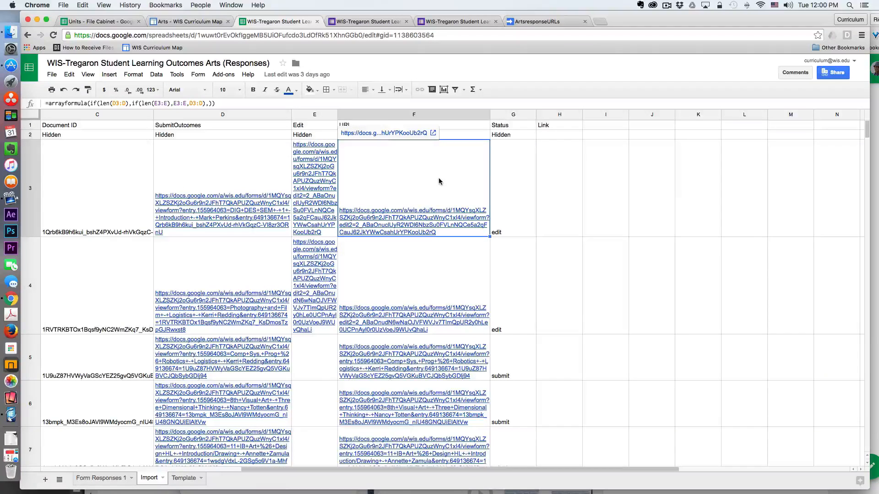
scroll(438, 179, down, 1)
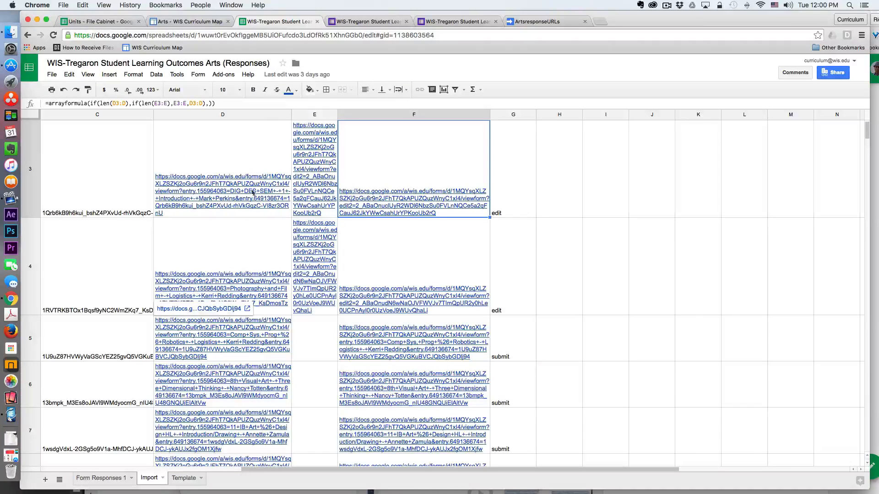
scroll(239, 343, up, 1)
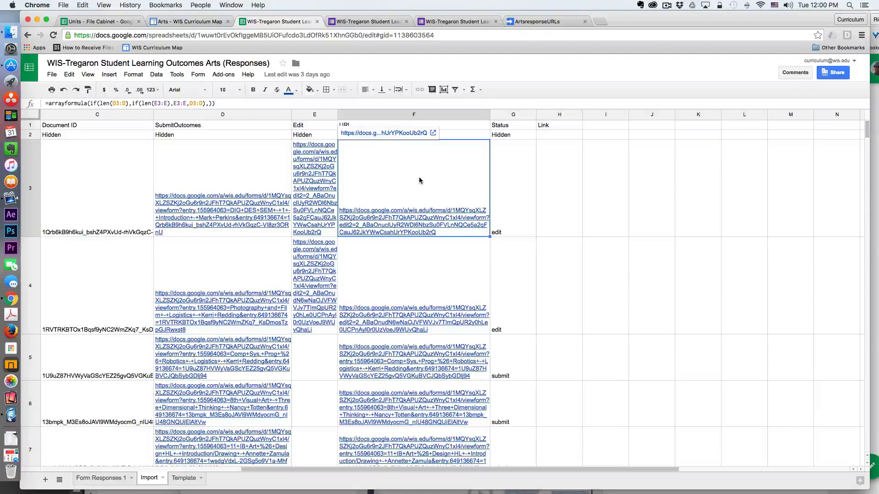
click(439, 292)
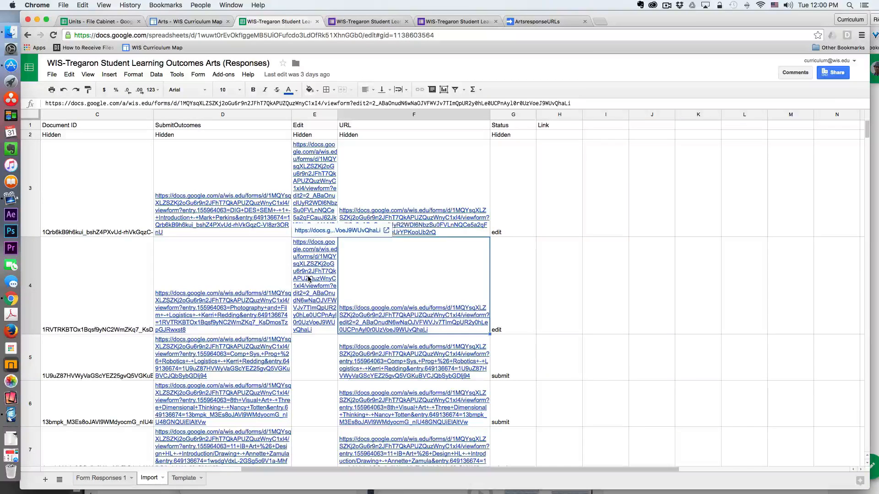
Examine the Edit cell in row 5 and compare that row's SubmitOutcomes link with its URL link.
scroll(309, 278, down, 3)
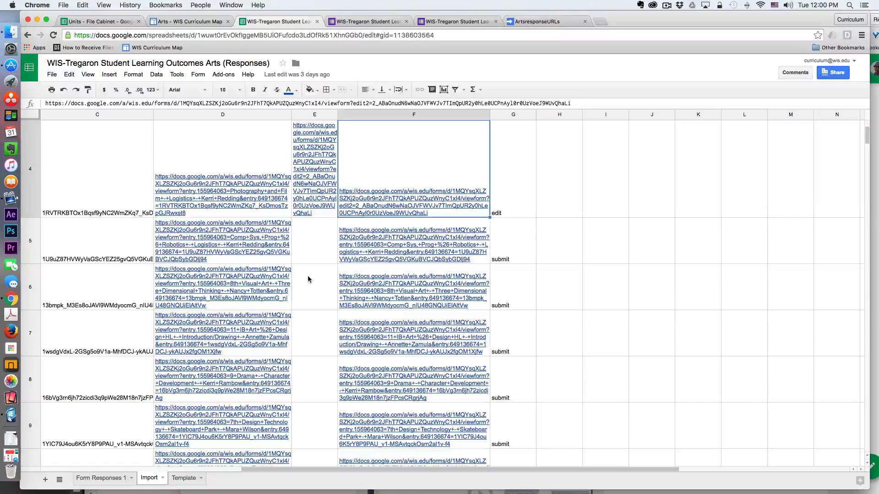
mouse_move(398, 247)
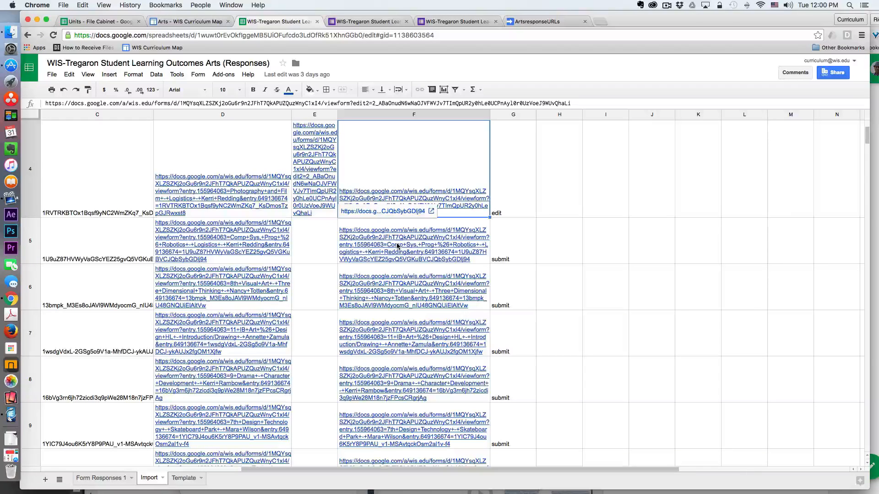
click(329, 250)
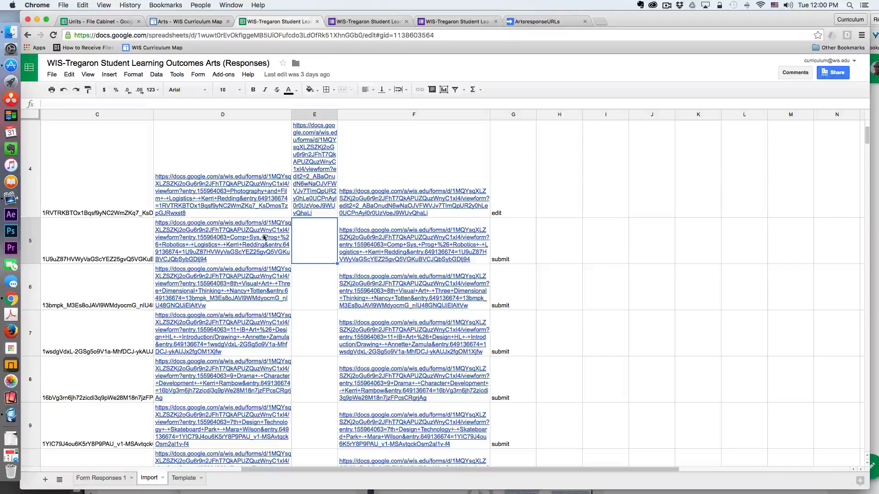
mouse_move(213, 237)
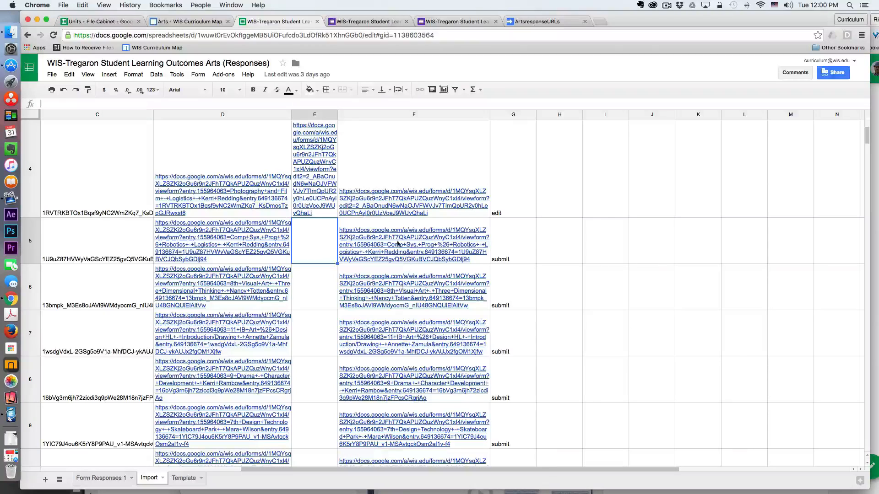
mouse_move(392, 246)
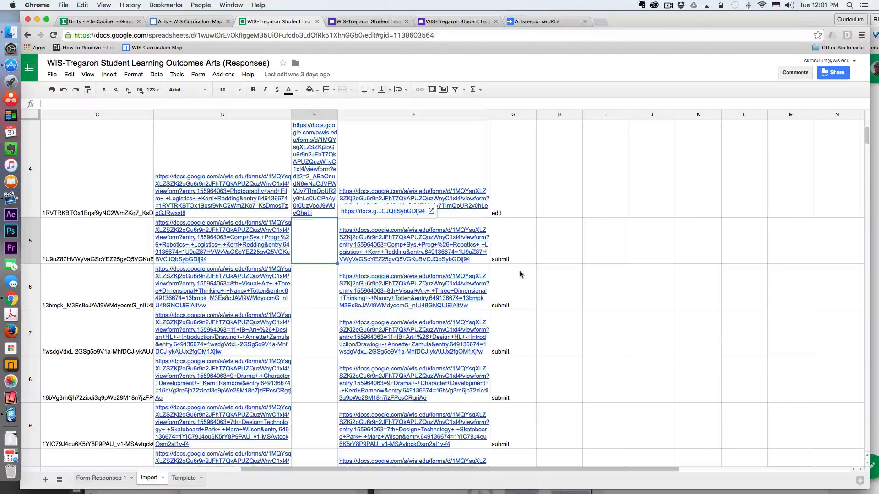
scroll(522, 271, up, 3)
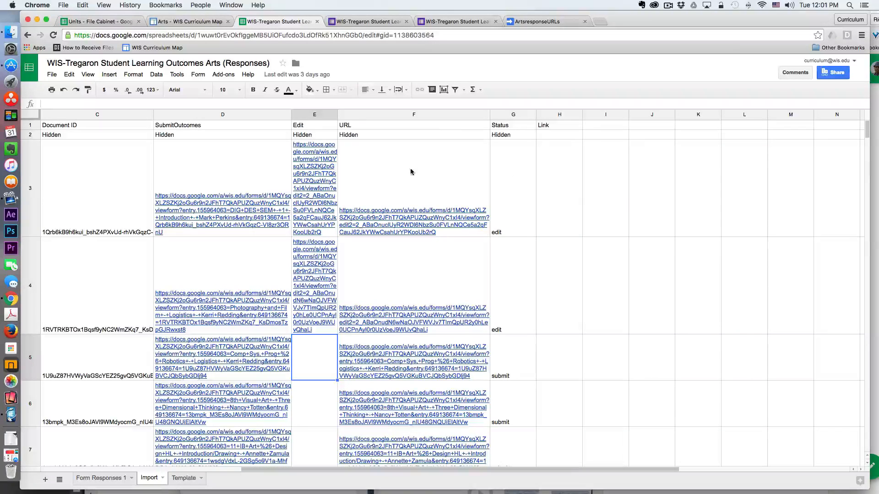
Review the URL formula in F3 against its source cells D3 and E3 and the Edit cell in row 5.
click(417, 177)
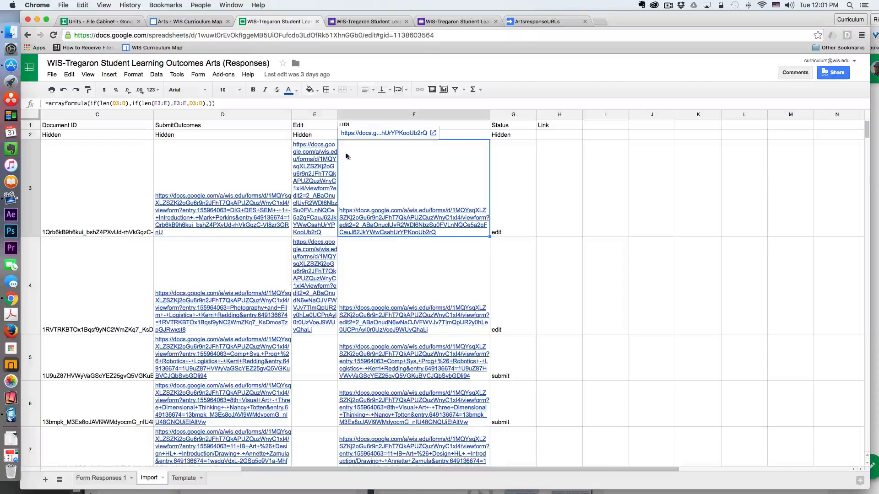
click(313, 365)
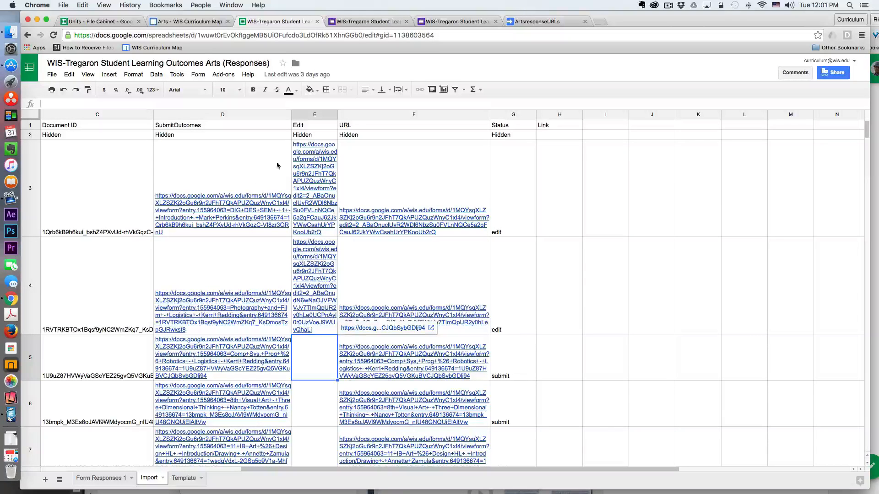
click(251, 179)
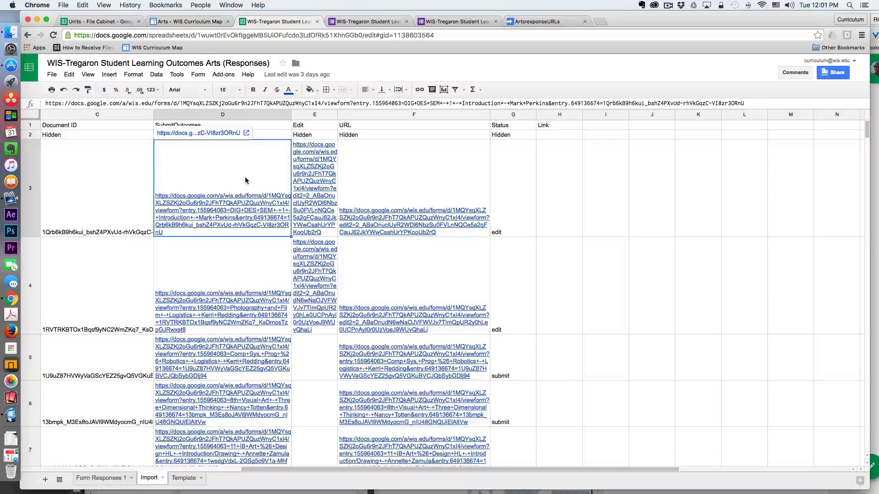
click(310, 186)
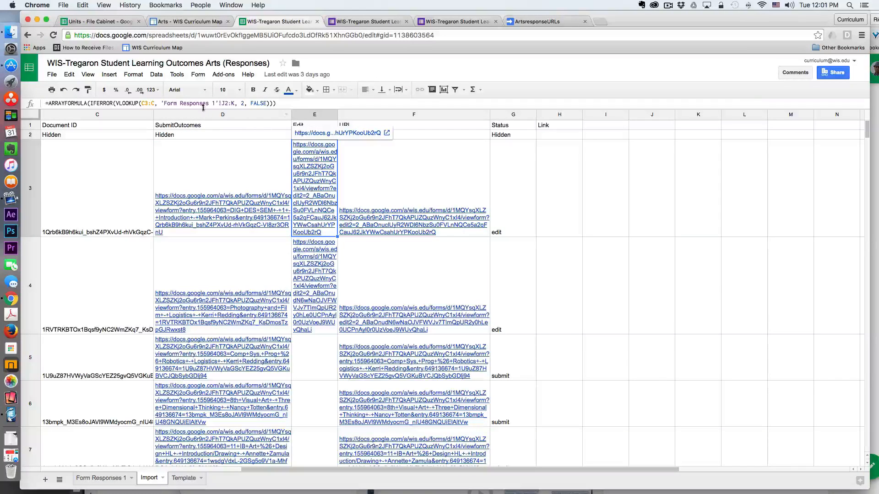
click(359, 163)
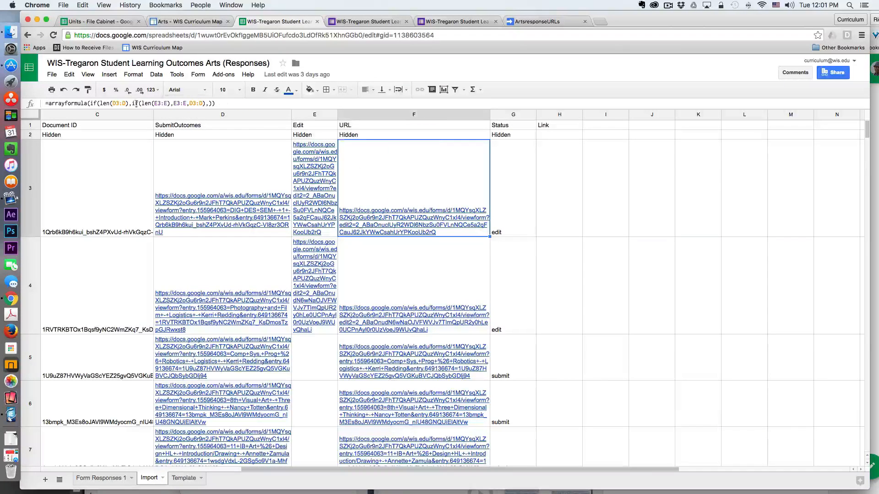
click(313, 168)
click(375, 163)
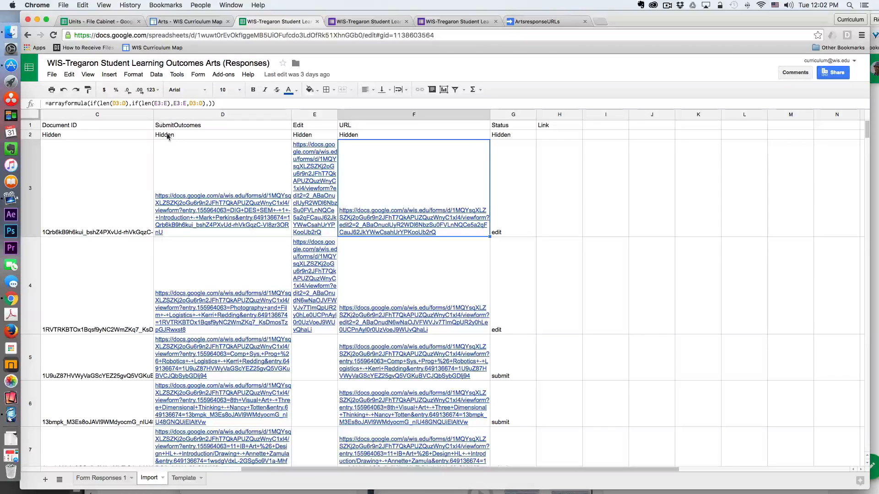
click(314, 362)
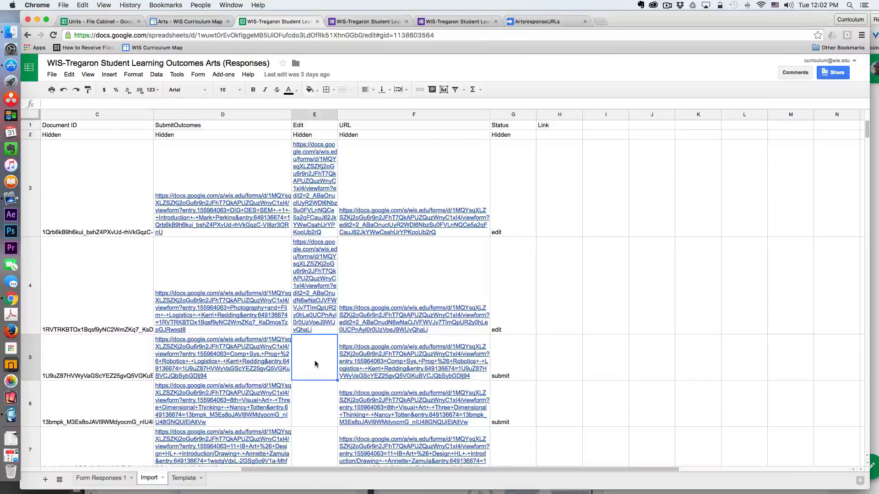